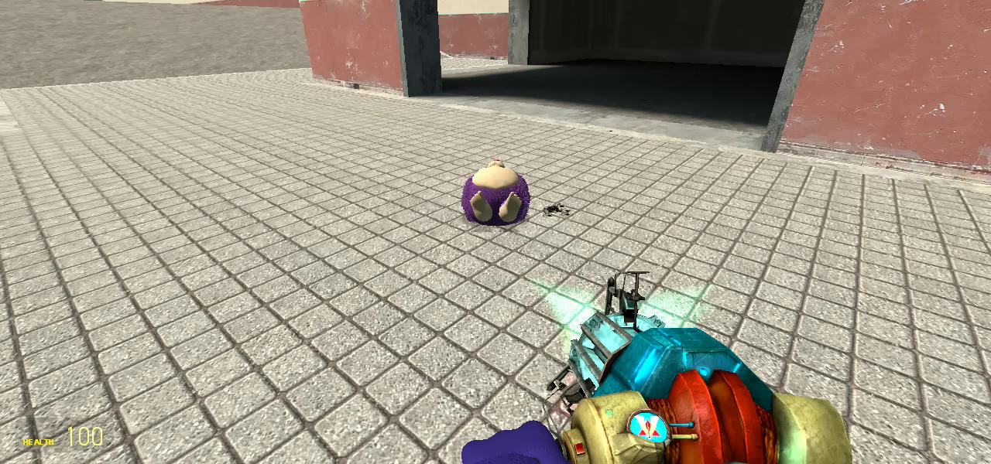
- Bring up the context overlay with RT Camera settings over the purple Tattletail
{"action": "key", "text": "c"}
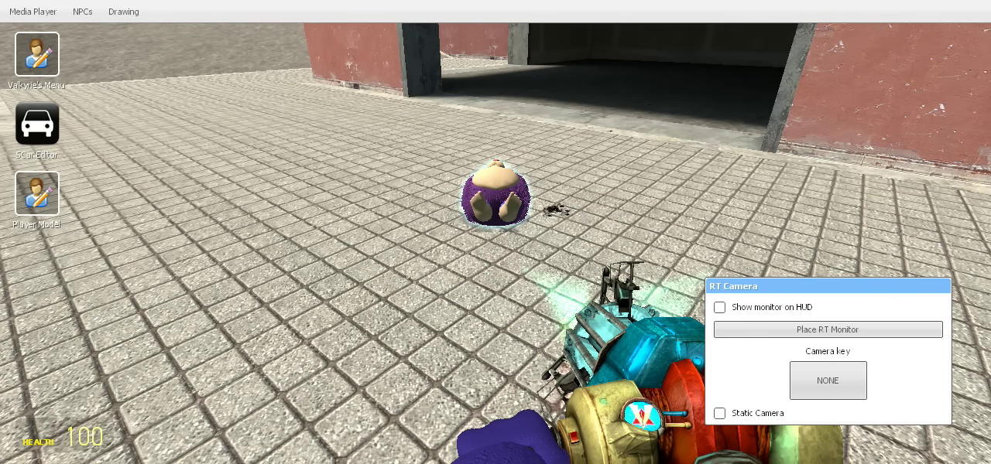
- Close the overlay, face the upright Tattletail and equip the crowbar from slot 1
{"action": "key", "text": "c"}
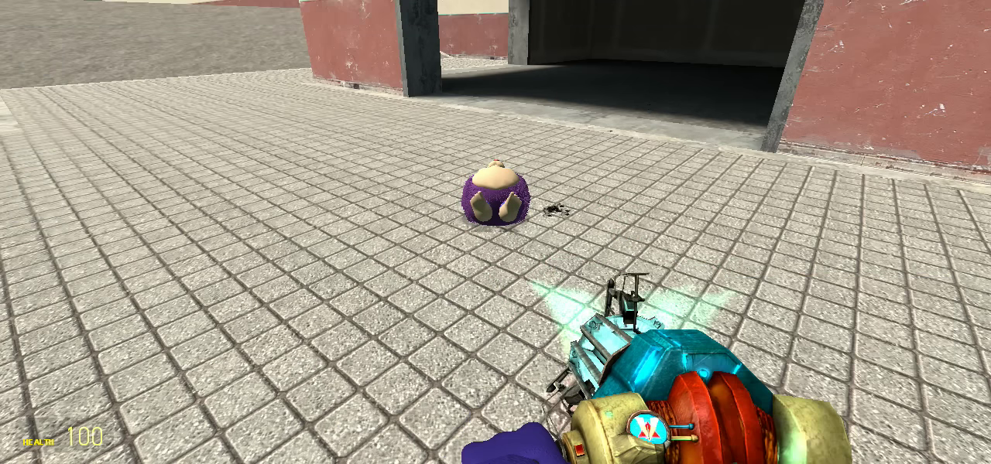
{"action": "key", "text": "6"}
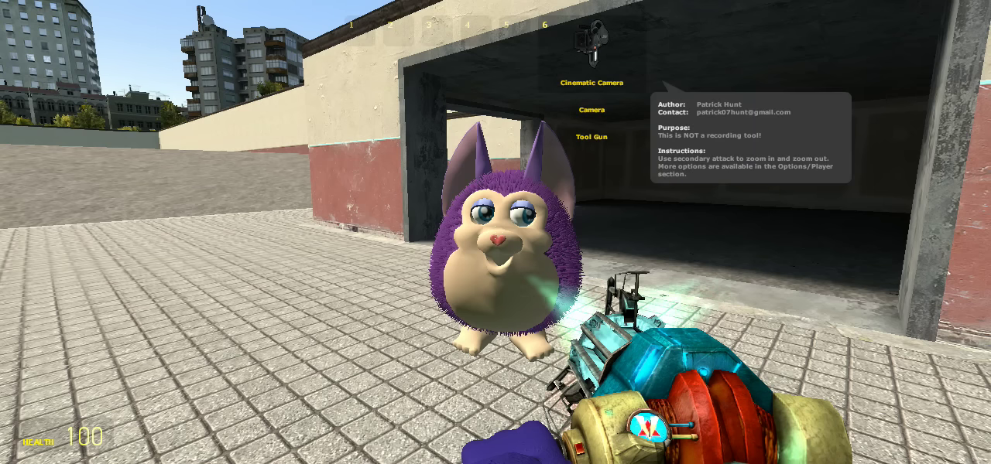
{"action": "key", "text": "1"}
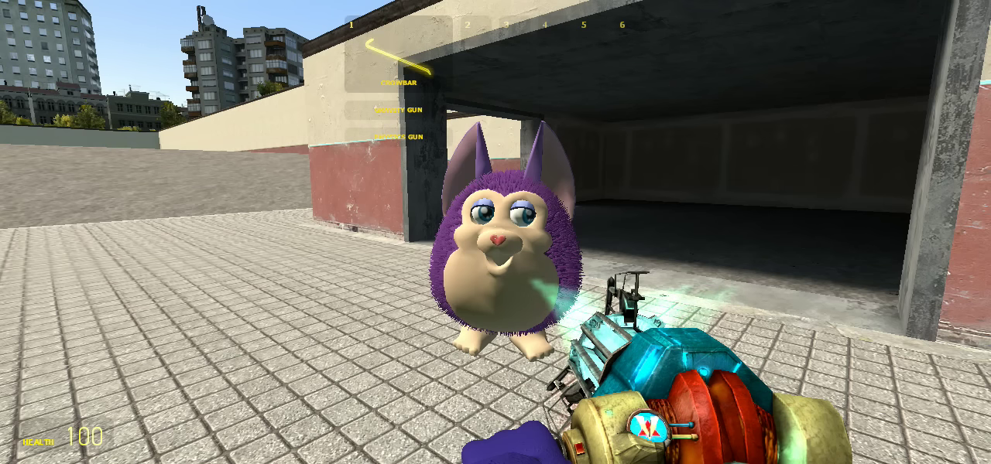
{"action": "left_click", "coordinate": [495, 232]}
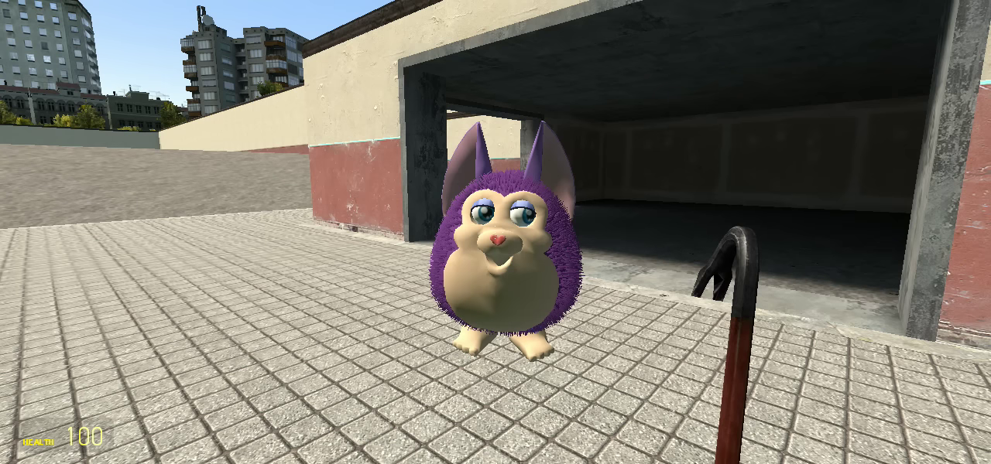
- Bloody Tattletail's nose with a crowbar hit, step closer, and bring the overlay back up
{"action": "left_click", "coordinate": [495, 232]}
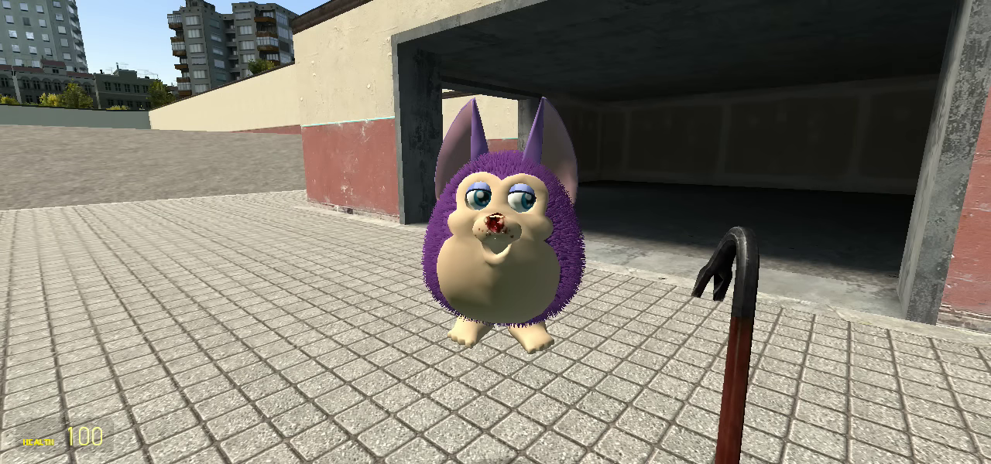
{"action": "key", "text": "w"}
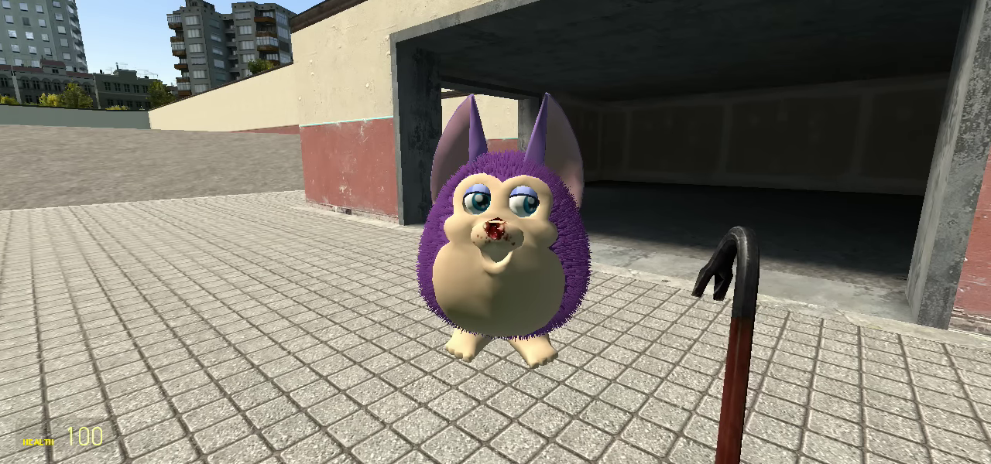
{"action": "scroll", "coordinate": [495, 233], "scroll_direction": "down", "scroll_amount": 1}
{"action": "scroll", "coordinate": [495, 232], "scroll_direction": "down", "scroll_amount": 2}
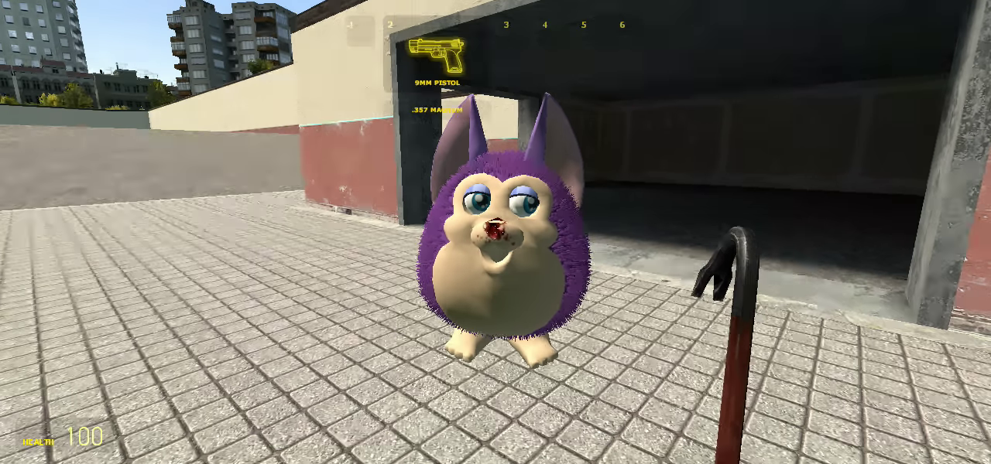
{"action": "key", "text": "c"}
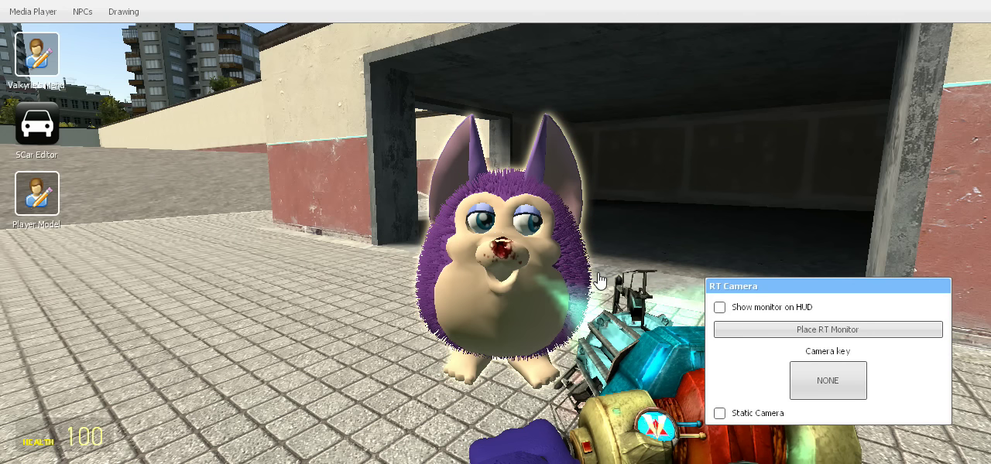
- Switch Tattletail through Skins 1, 2 and 3: blue, yellow, then cyan fur
{"action": "right_click", "coordinate": [602, 278]}
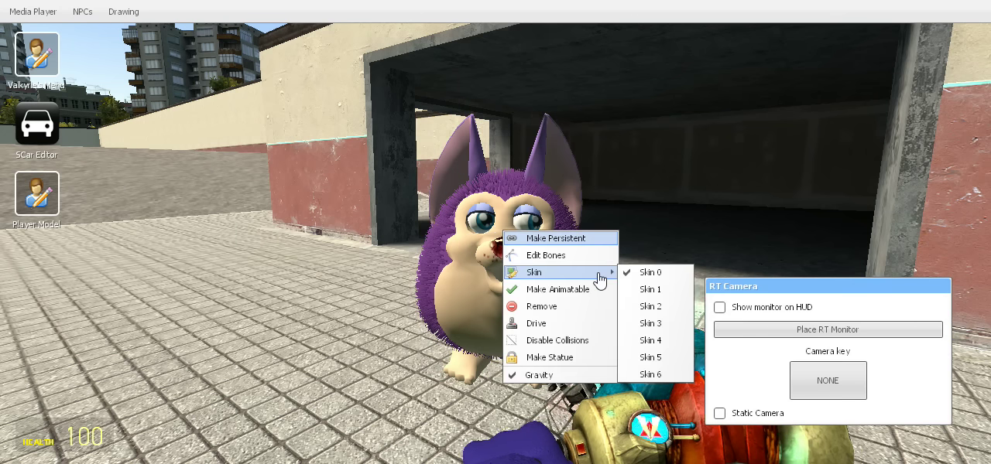
{"action": "left_click", "coordinate": [657, 284]}
{"action": "right_click", "coordinate": [484, 294]}
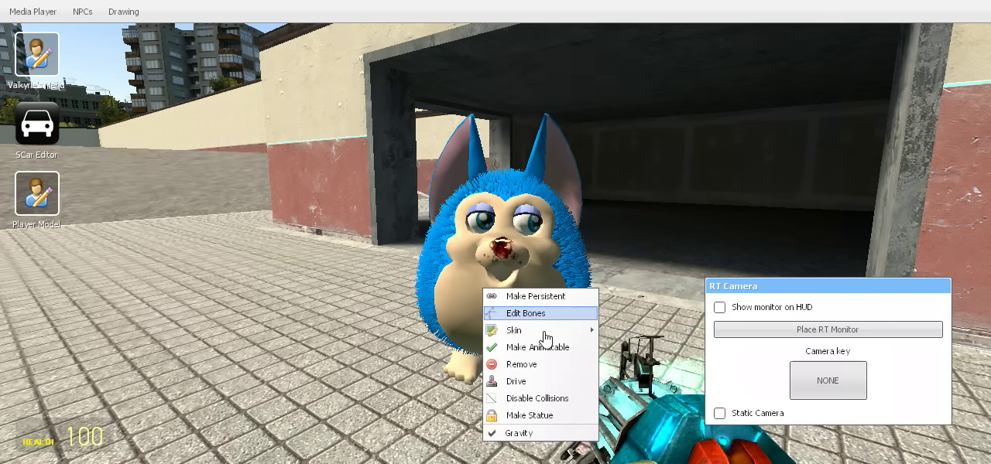
{"action": "left_click", "coordinate": [625, 366]}
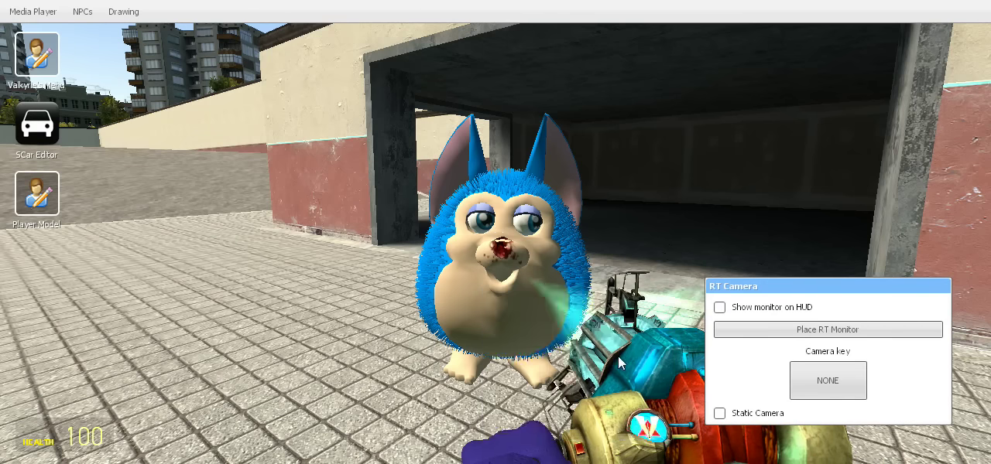
{"action": "right_click", "coordinate": [540, 304]}
{"action": "mouse_move", "coordinate": [594, 344]}
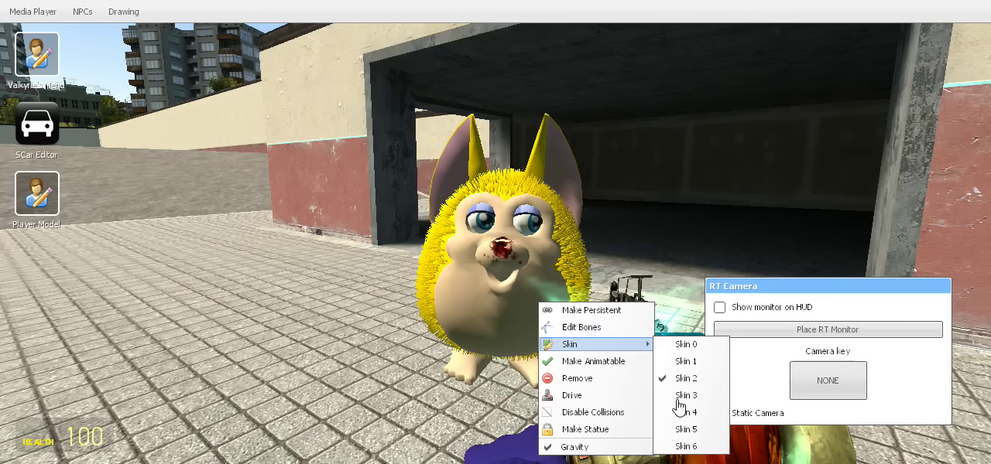
{"action": "left_click", "coordinate": [684, 395]}
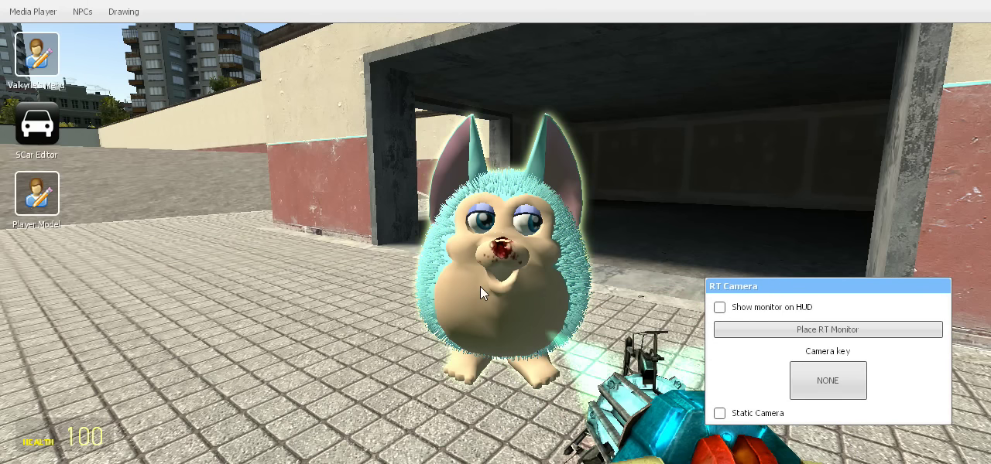
- Apply brown, white and black skins, restore purple Skin 0, and close the overlay
{"action": "right_click", "coordinate": [481, 288]}
{"action": "left_click", "coordinate": [625, 401]}
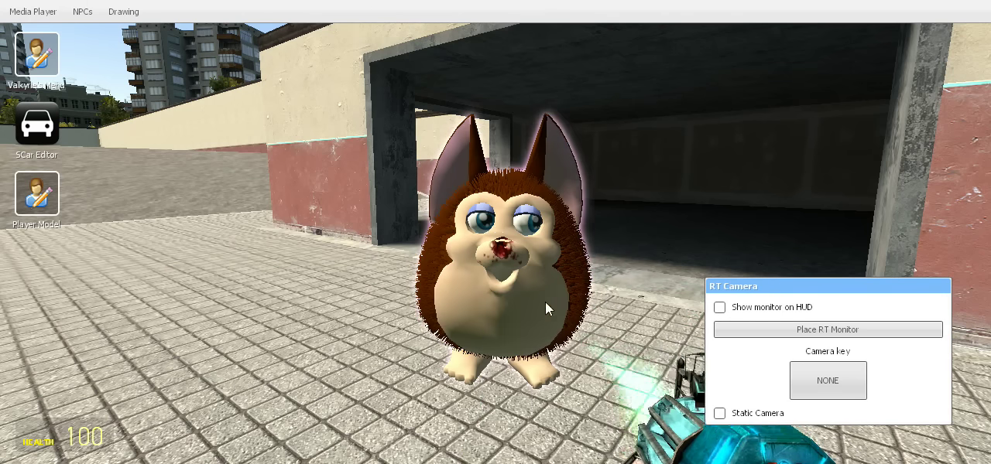
{"action": "right_click", "coordinate": [503, 279]}
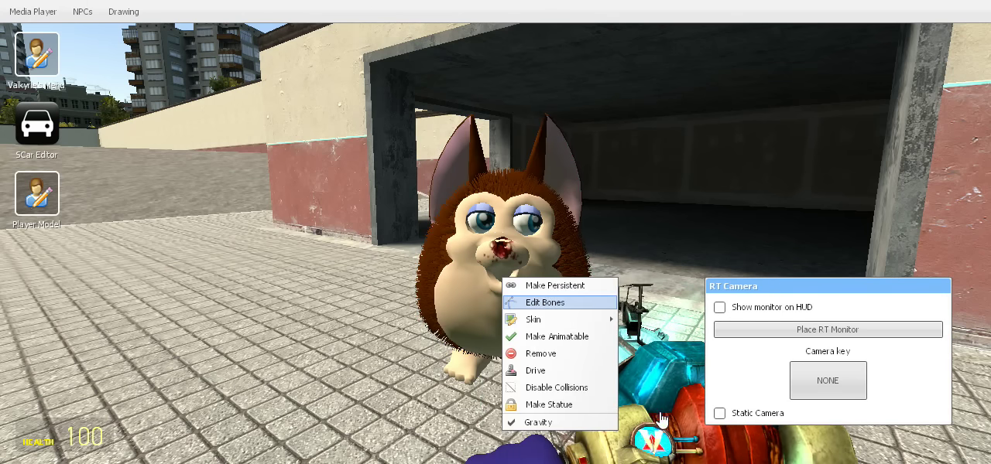
{"action": "mouse_move", "coordinate": [533, 320]}
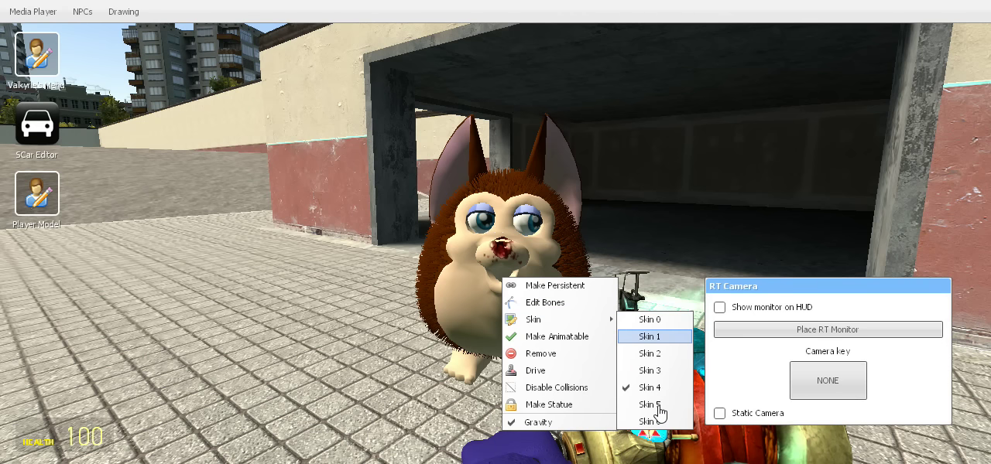
{"action": "left_click", "coordinate": [649, 405]}
{"action": "right_click", "coordinate": [491, 253]}
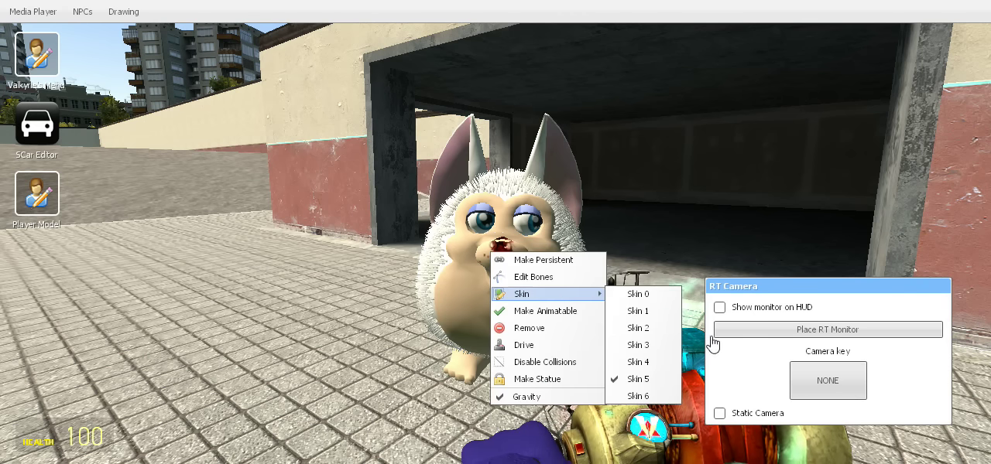
{"action": "left_click", "coordinate": [651, 399]}
{"action": "right_click", "coordinate": [525, 288]}
{"action": "mouse_move", "coordinate": [554, 326]}
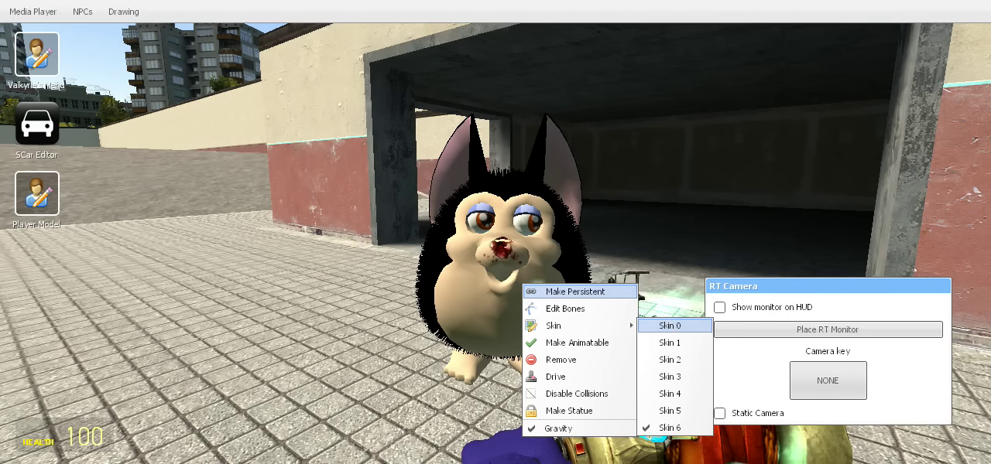
{"action": "left_click", "coordinate": [667, 327]}
{"action": "key", "text": "c"}
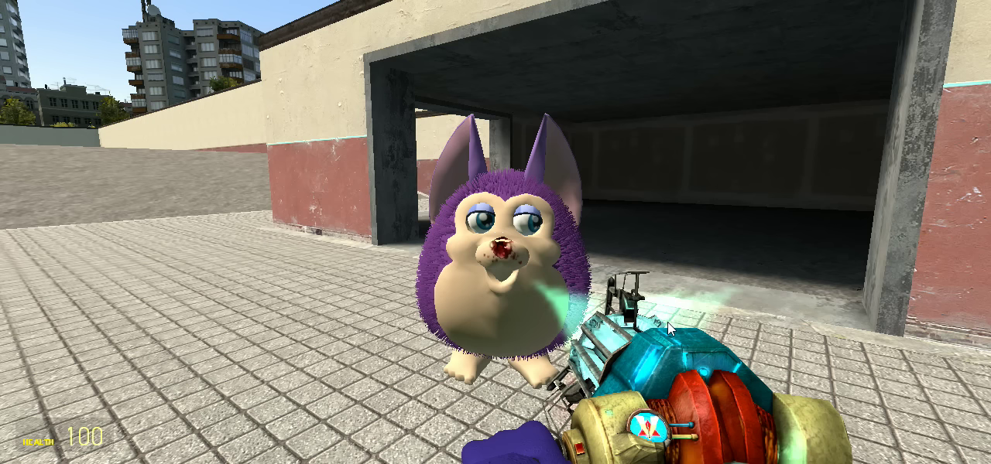
- Make the Tattletail ragdoll animatable from its right-click menu, then step back
{"action": "key", "text": "c"}
{"action": "right_click", "coordinate": [528, 314]}
{"action": "left_click", "coordinate": [579, 221]}
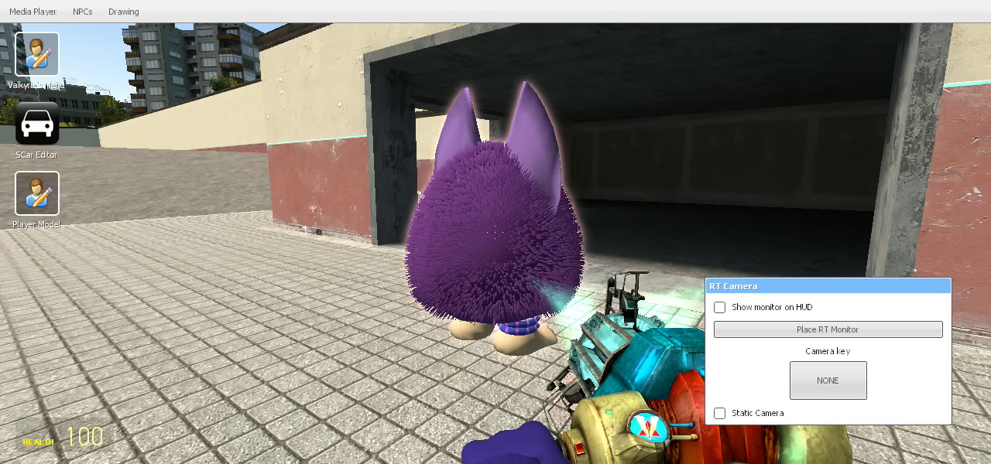
{"action": "key", "text": "c"}
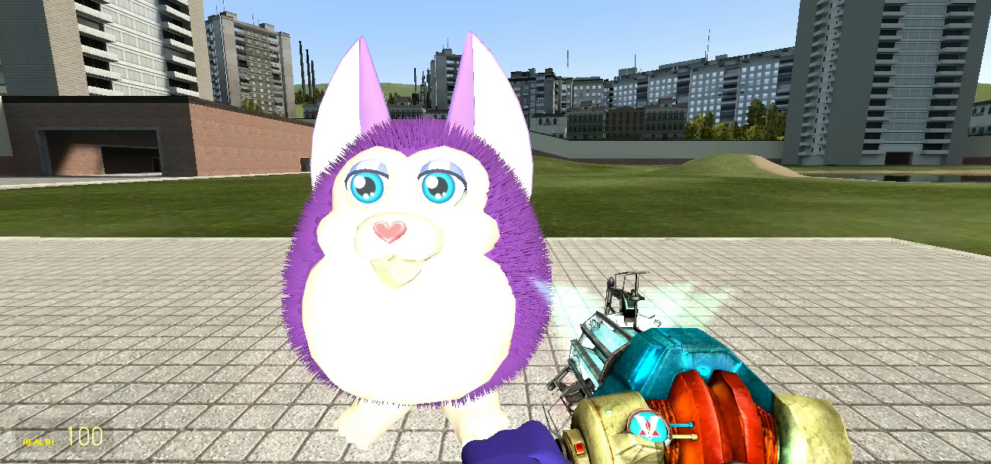
{"action": "key", "text": "s"}
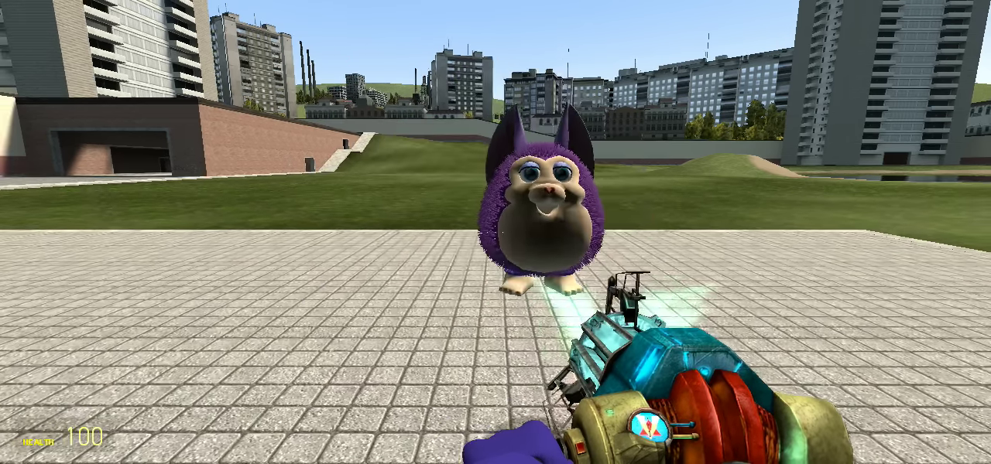
{"action": "key", "text": "q"}
- Equip the Advanced Bone Tool and select Tattletail for bone editing
{"action": "left_click", "coordinate": [719, 181]}
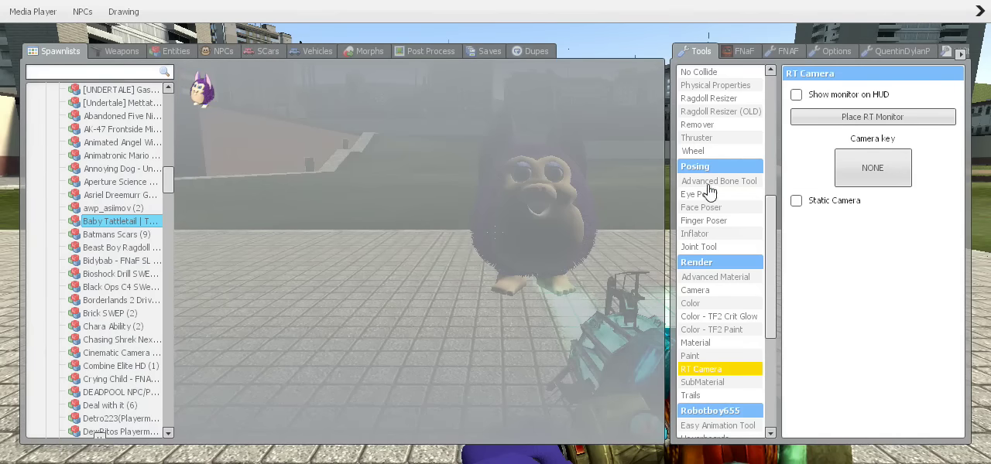
{"action": "key", "text": "q"}
{"action": "left_click", "coordinate": [496, 232]}
{"action": "key", "text": "q"}
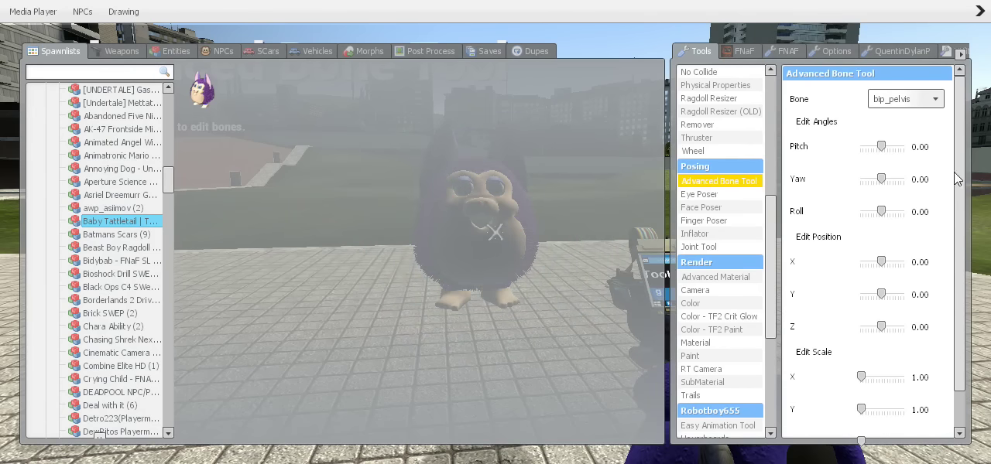
- Rotate the left ear bone bip_Ear_L to about -173 and inspect it
{"action": "left_click", "coordinate": [933, 99]}
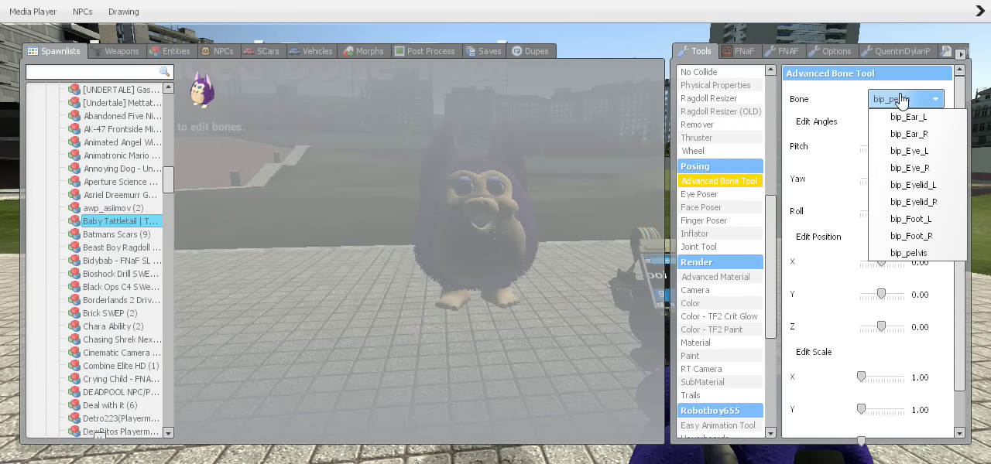
{"action": "left_click", "coordinate": [907, 117]}
{"action": "left_click_drag", "start_coordinate": [881, 211], "coordinate": [890, 211]}
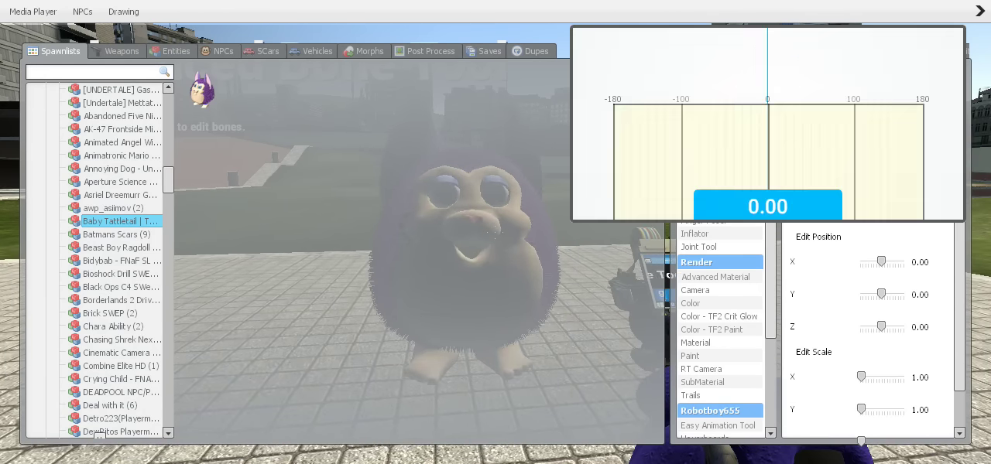
{"action": "key", "text": "q"}
{"action": "left_click_drag", "start_coordinate": [767, 155], "coordinate": [593, 155]}
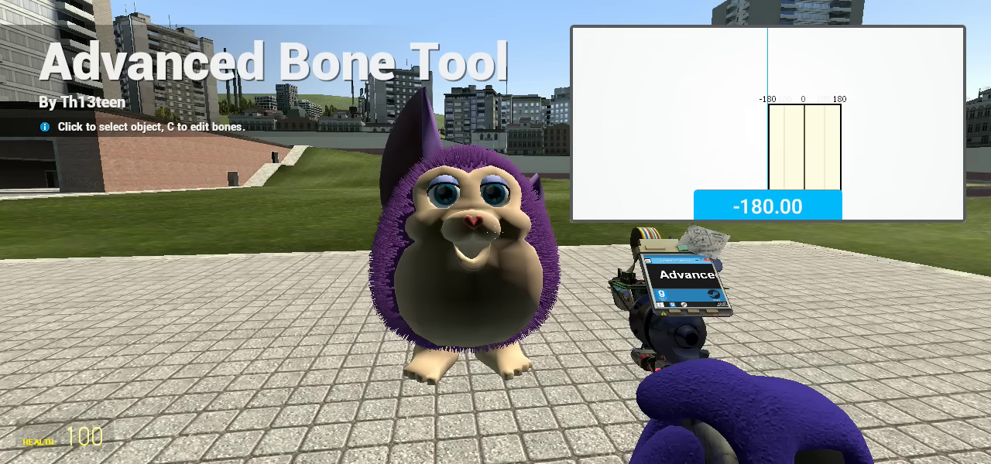
{"action": "left_click_drag", "start_coordinate": [767, 155], "coordinate": [776, 155]}
{"action": "key", "text": "c"}
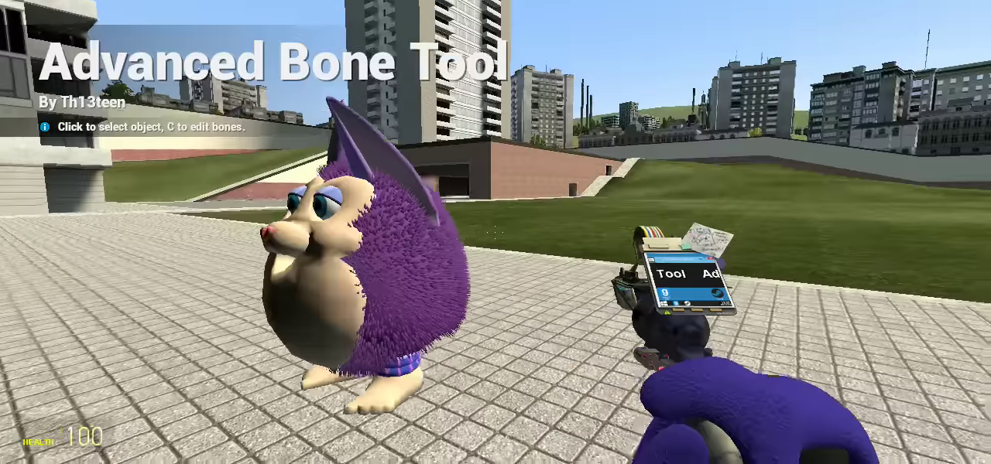
- Switch to the physics gun and step back from the standing Tattletail
{"action": "key", "text": "q"}
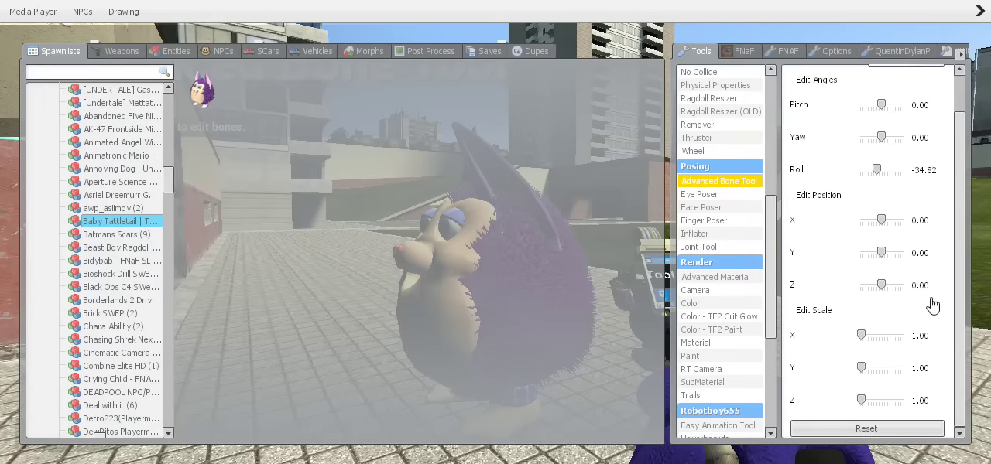
{"action": "key", "text": "q"}
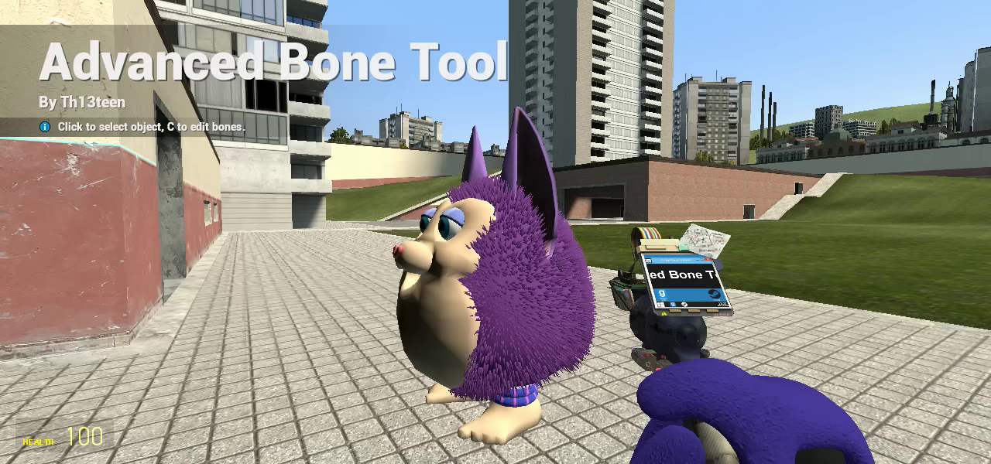
{"action": "scroll", "coordinate": [496, 233], "scroll_direction": "up", "scroll_amount": 1}
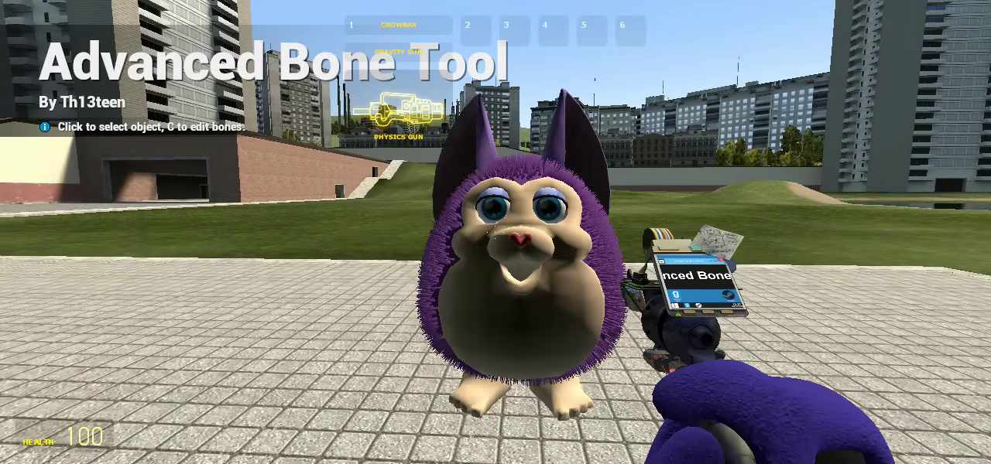
{"action": "left_click", "coordinate": [495, 233]}
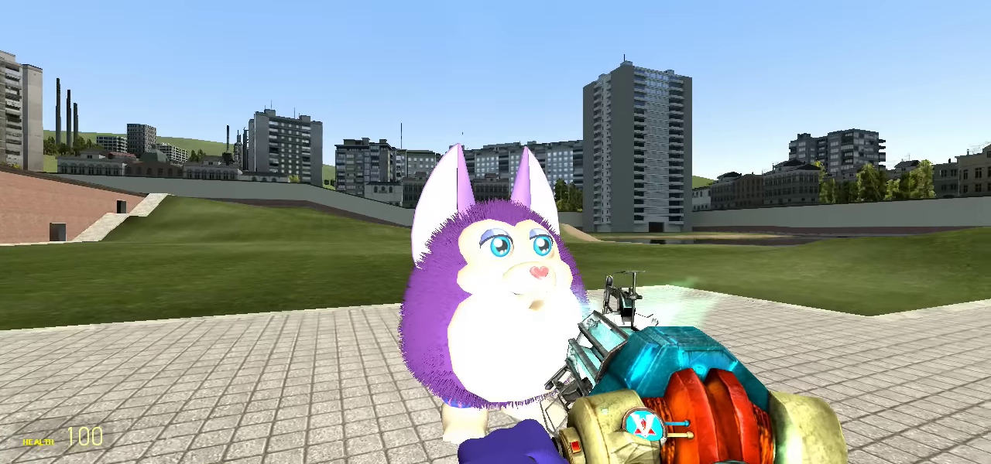
{"action": "key", "text": "s"}
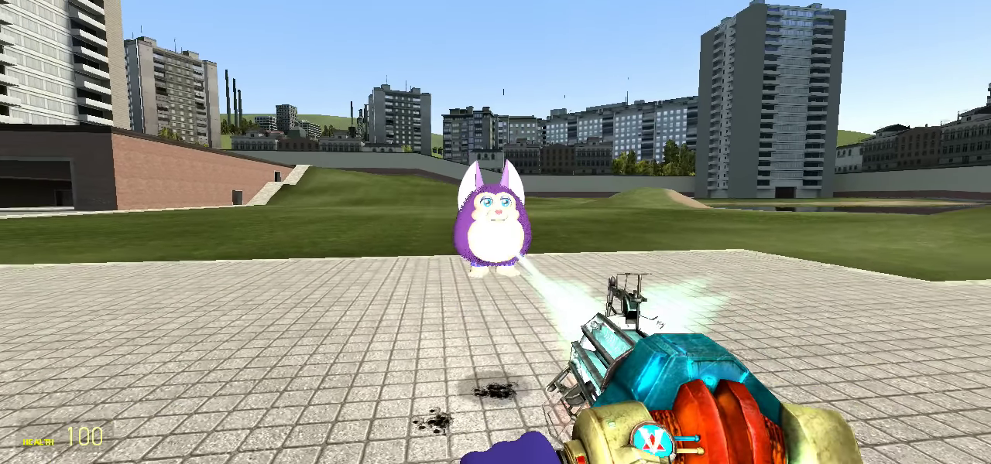
{"action": "key", "text": "q"}
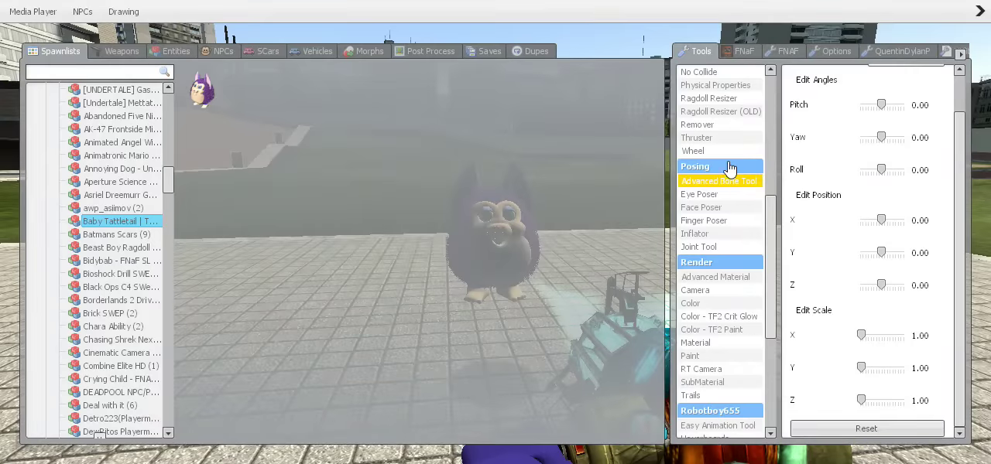
{"action": "scroll", "coordinate": [728, 171], "scroll_direction": "up", "scroll_amount": 2}
- Place a lamp on the ground and carry it up beside Tattletail with the physics gun
{"action": "left_click", "coordinate": [697, 203]}
{"action": "key", "text": "q"}
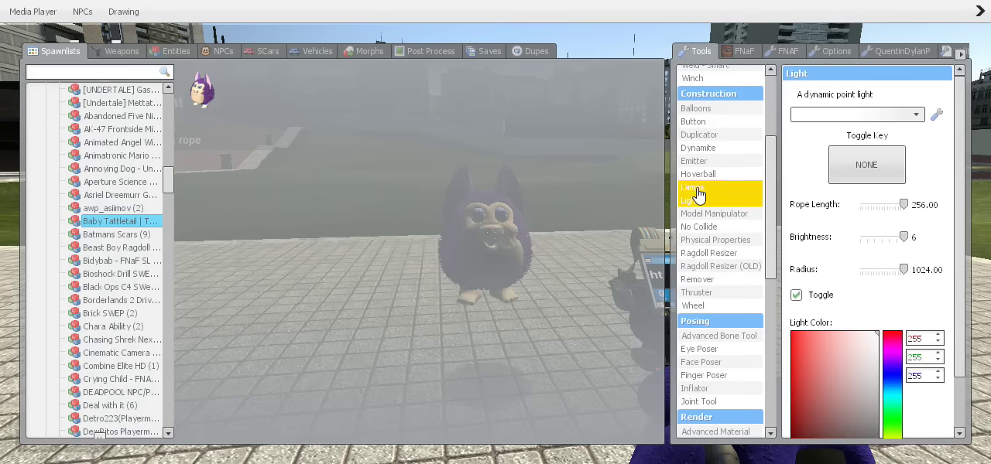
{"action": "left_click", "coordinate": [692, 189]}
{"action": "left_click", "coordinate": [495, 232]}
{"action": "key", "text": "1"}
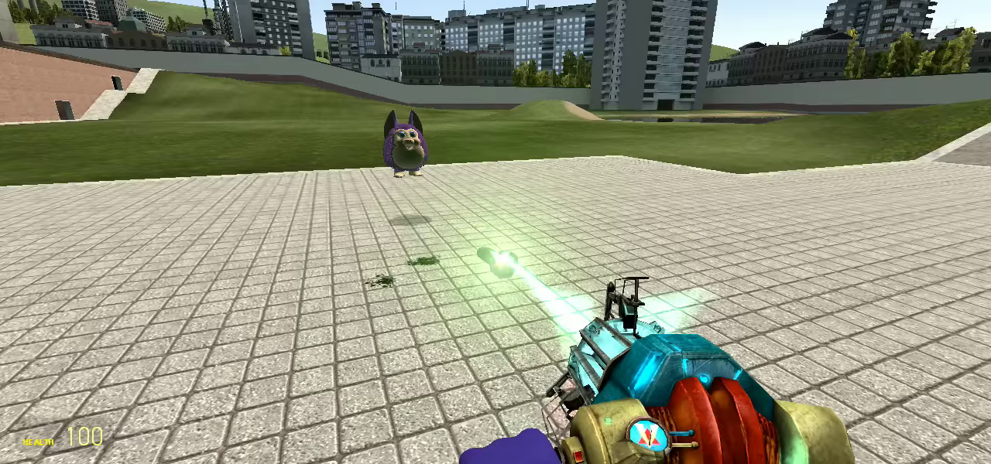
{"action": "mouse_move", "coordinate": [520, 233]}
{"action": "left_mouse_down"}
{"action": "mouse_move", "coordinate": [333, 279]}
{"action": "mouse_move", "coordinate": [511, 232]}
{"action": "mouse_move", "coordinate": [496, 232]}
{"action": "left_mouse_up"}
{"action": "scroll", "coordinate": [495, 232], "scroll_direction": "down", "scroll_amount": 5}
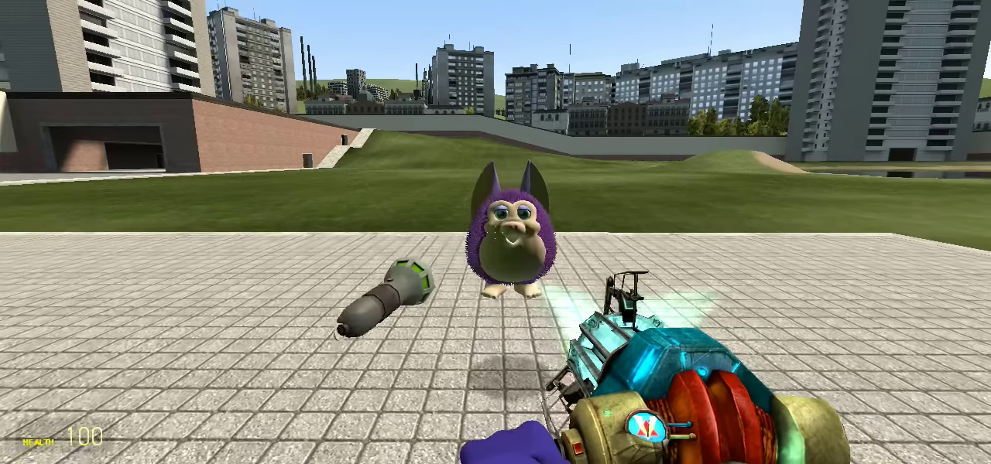
{"action": "scroll", "coordinate": [496, 232], "scroll_direction": "up", "scroll_amount": 1}
- With the crowbar, circle behind Tattletail and strike its back three times
{"action": "left_click", "coordinate": [496, 232]}
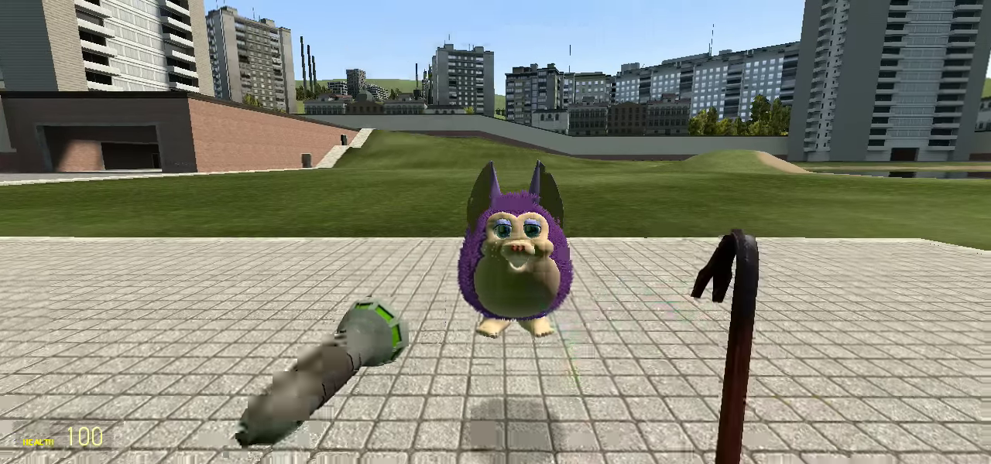
{"action": "key", "text": "a"}
{"action": "key", "text": "s"}
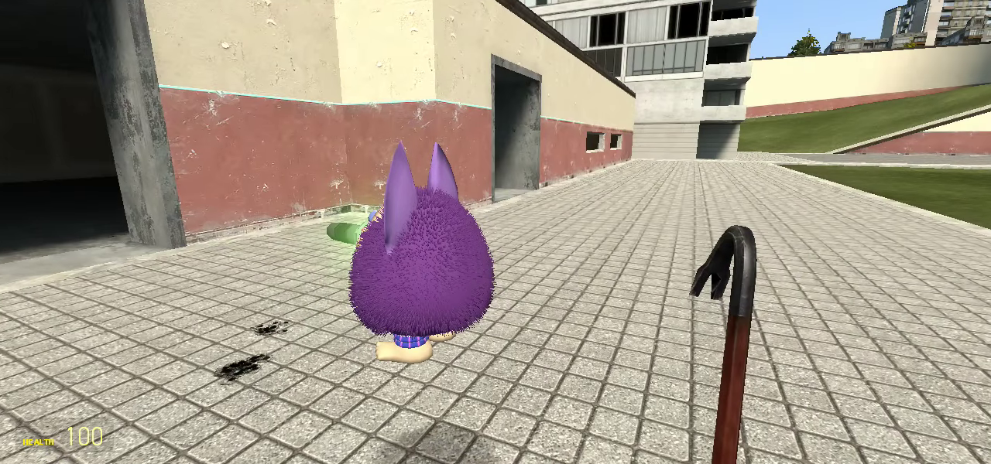
{"action": "key", "text": "w"}
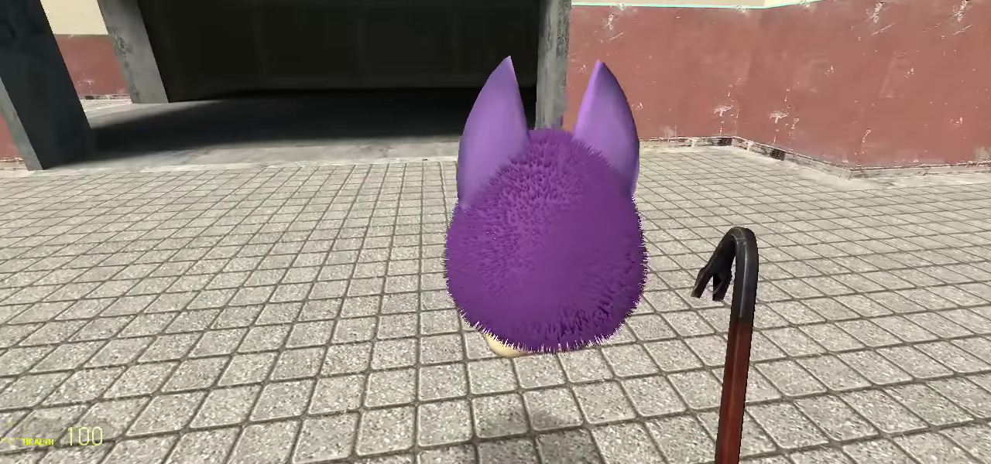
{"action": "left_click", "coordinate": [495, 232]}
{"action": "left_click", "coordinate": [496, 232]}
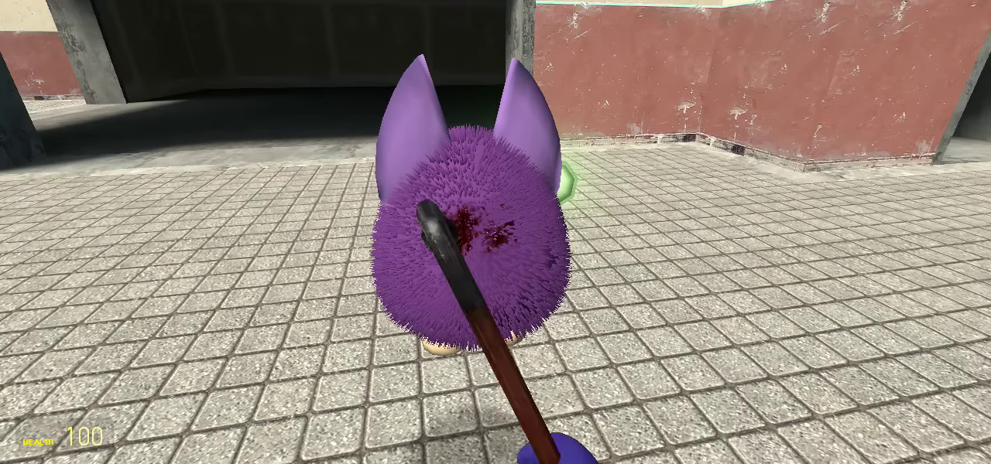
{"action": "left_click", "coordinate": [496, 232]}
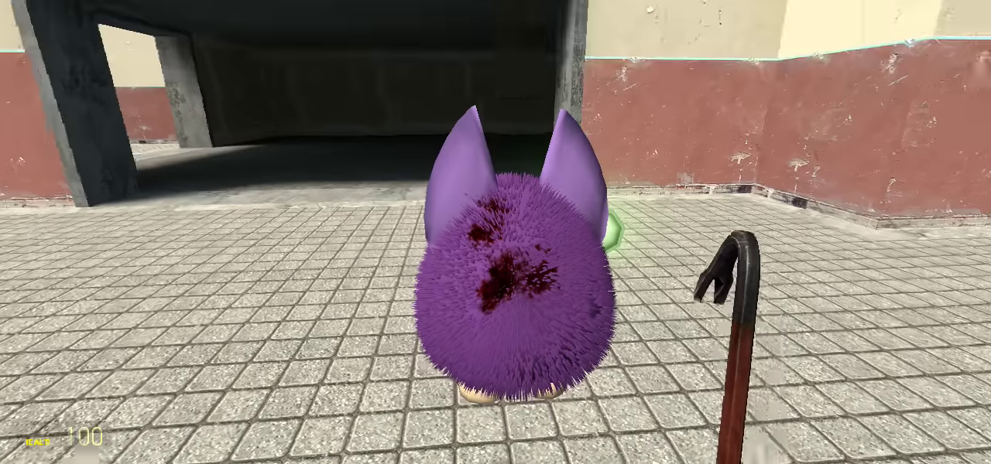
- Walk closer and select the Advanced Bone Tool from the tools list
{"action": "key", "text": "q"}
{"action": "key", "text": "q"}
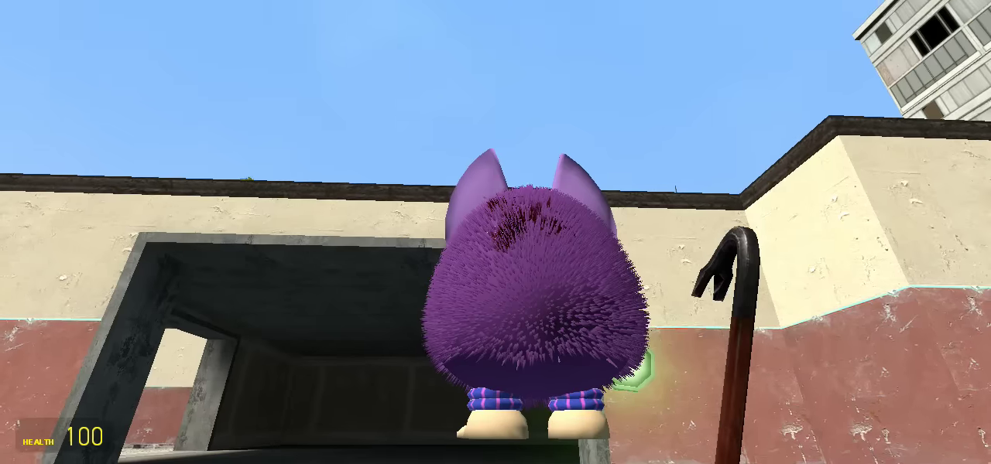
{"action": "key", "text": "w"}
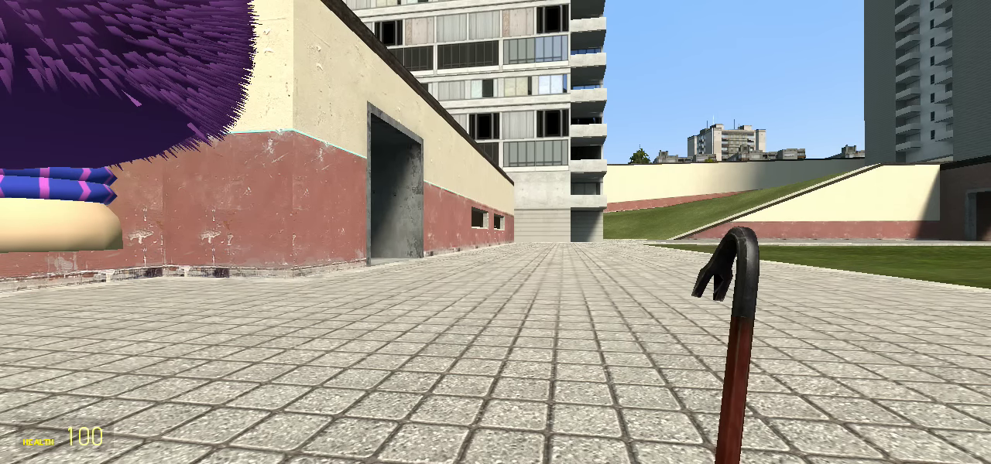
{"action": "key", "text": "q"}
{"action": "left_click", "coordinate": [719, 335]}
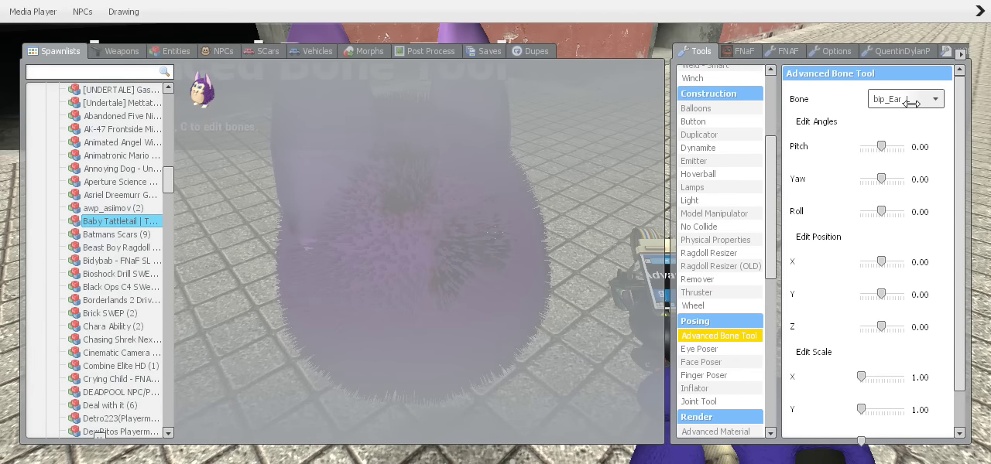
- Target Tattletail's right eyelid bone bip_Eyelid_R and check the half-lidded pose in game
{"action": "left_click_drag", "start_coordinate": [881, 147], "coordinate": [912, 99]}
{"action": "key", "text": "q"}
{"action": "key", "text": "q"}
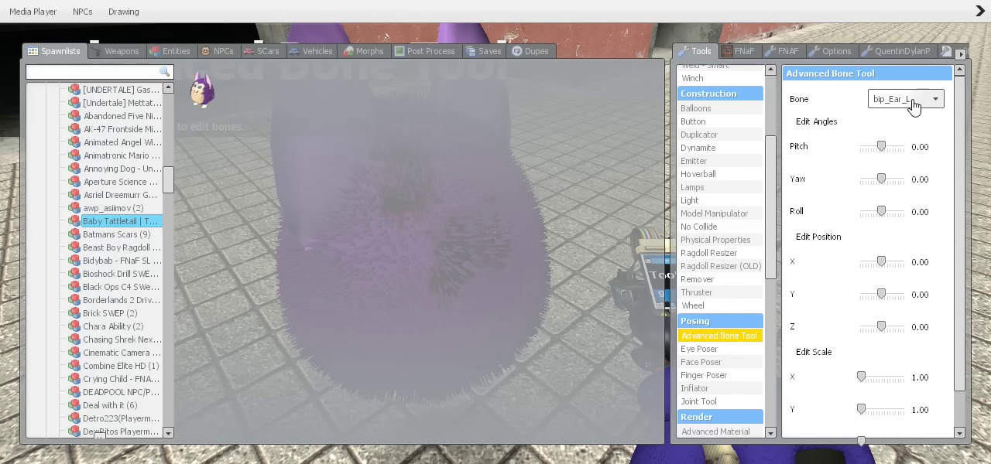
{"action": "left_click", "coordinate": [913, 100]}
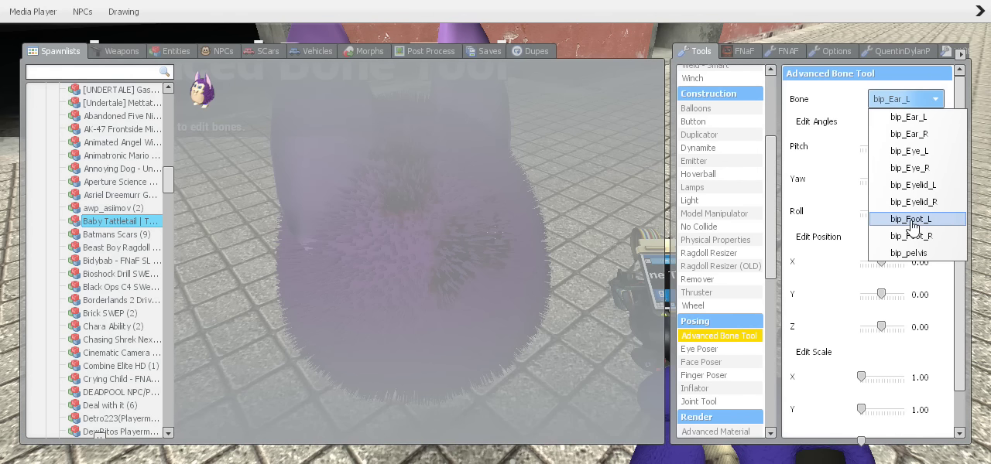
{"action": "key", "text": "q"}
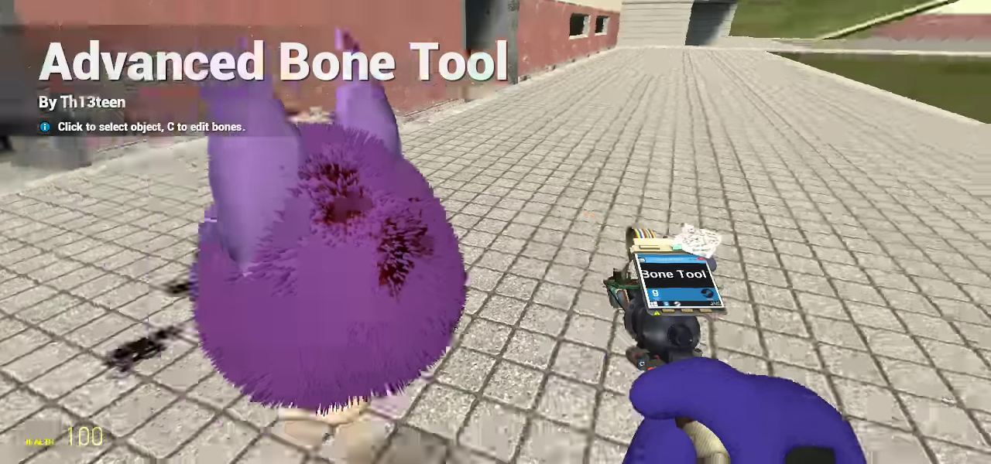
{"action": "key", "text": "c"}
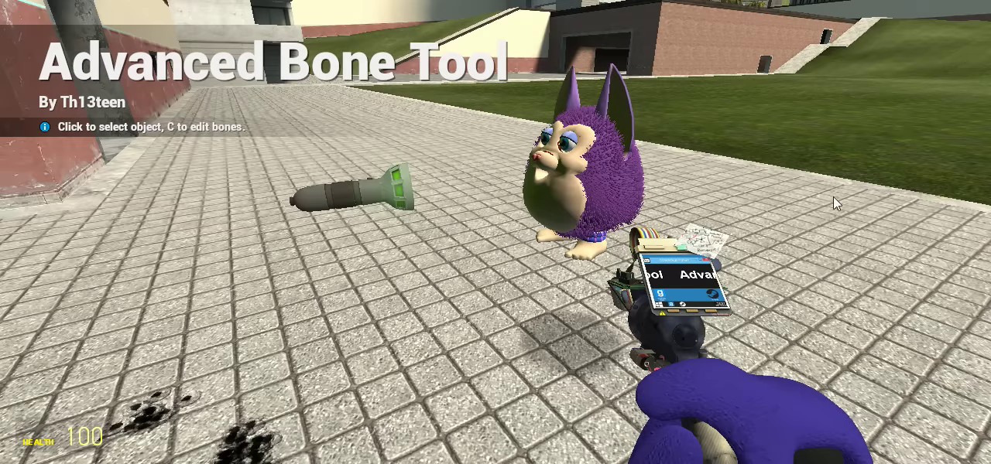
{"action": "key", "text": "q"}
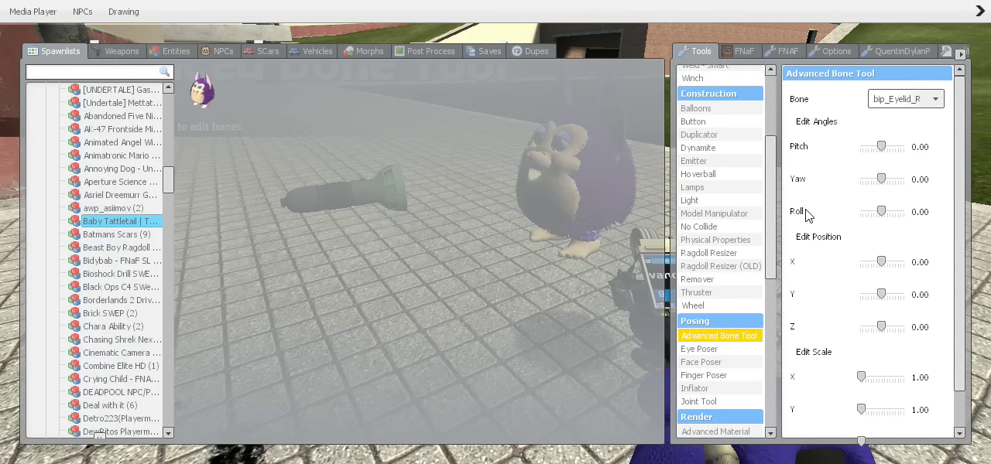
{"action": "key", "text": "q"}
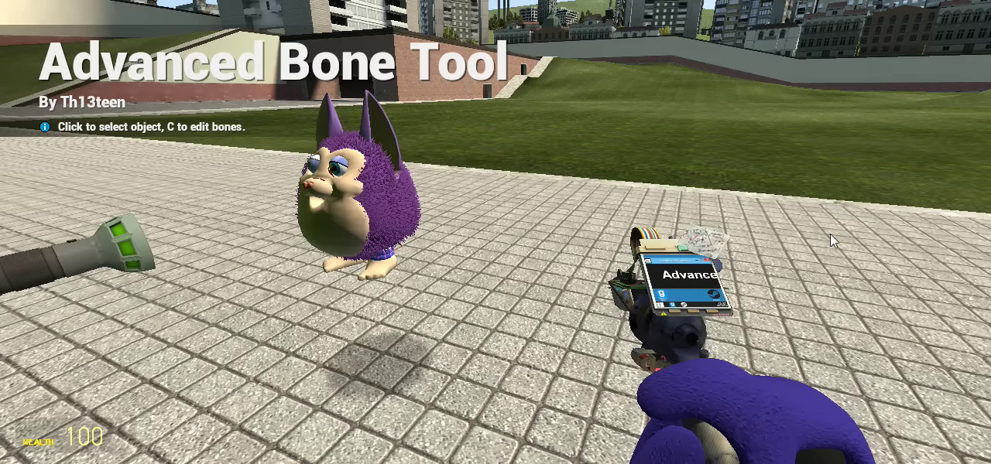
- Roll the right eyelid bone to about 50.53 and view the result up close
{"action": "key", "text": "q"}
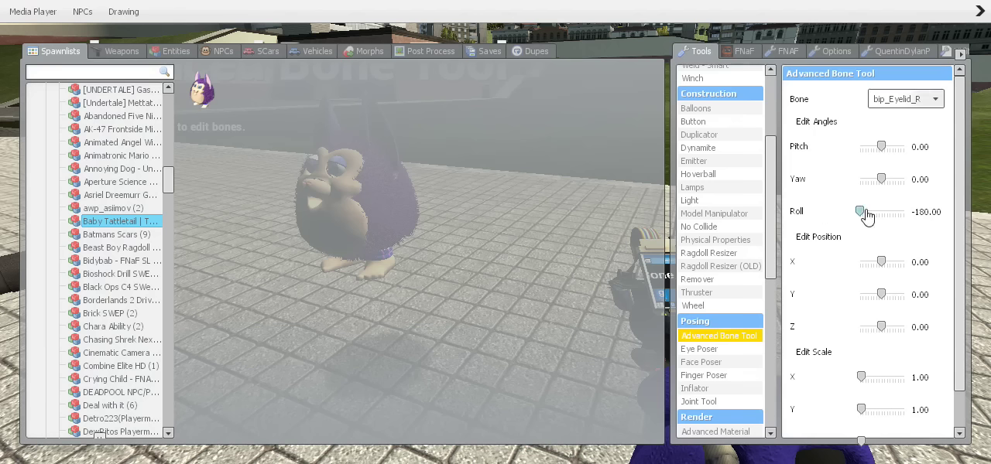
{"action": "key", "text": "q"}
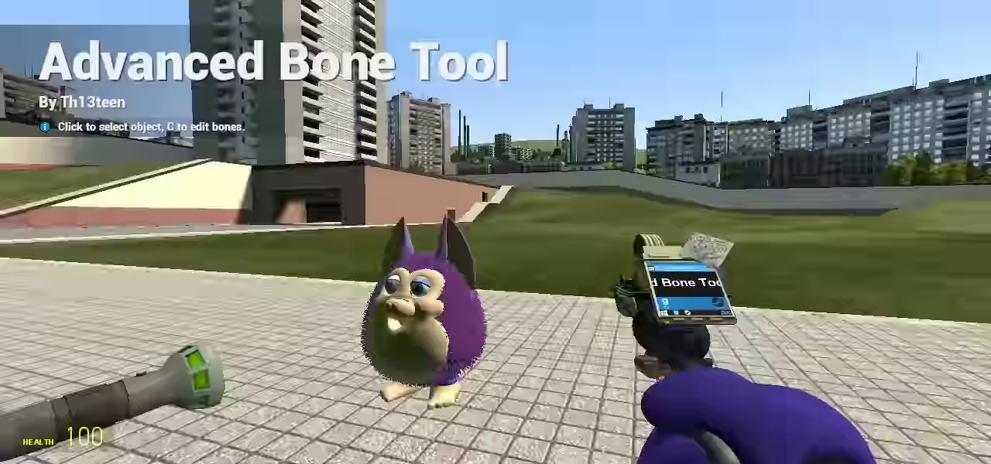
{"action": "key", "text": "w"}
{"action": "key", "text": "q"}
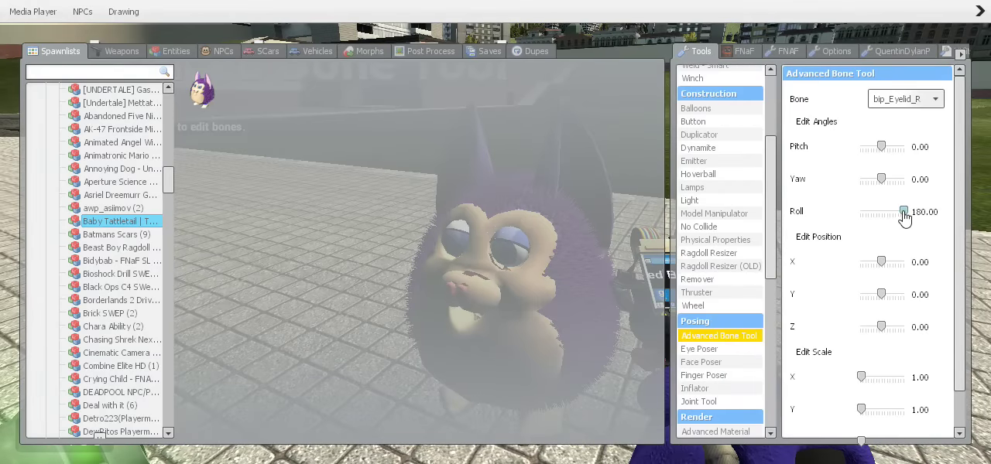
{"action": "left_click_drag", "start_coordinate": [904, 212], "coordinate": [888, 212]}
{"action": "key", "text": "q"}
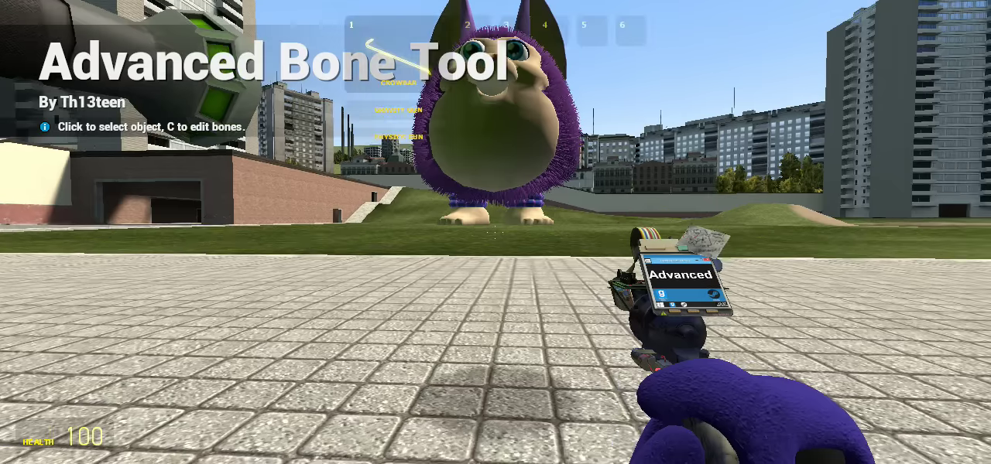
- Hit Tattletail's face with the crowbar, bloodying its mouth and chest
{"action": "key", "text": "1"}
{"action": "left_click", "coordinate": [495, 233]}
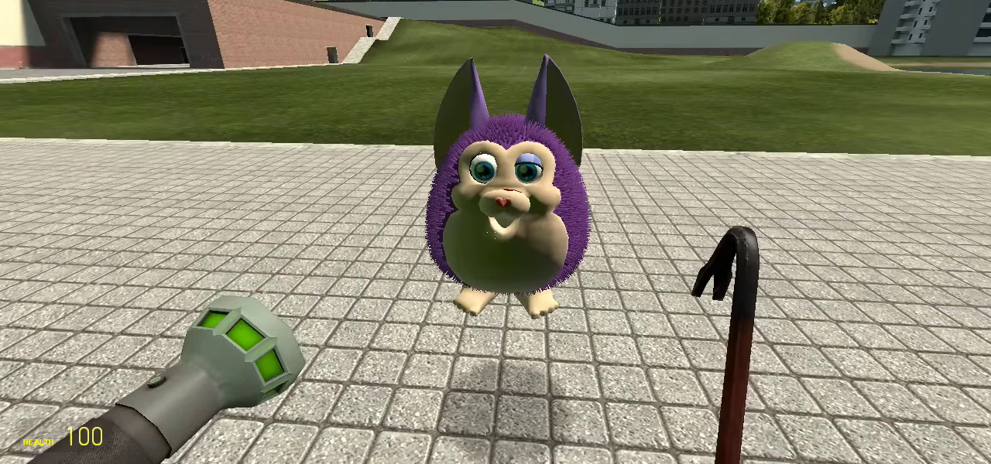
{"action": "left_click", "coordinate": [495, 232]}
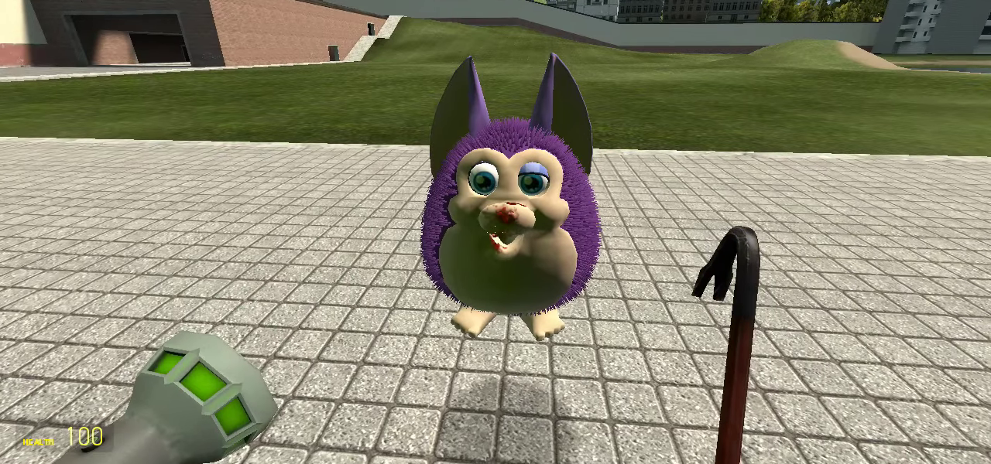